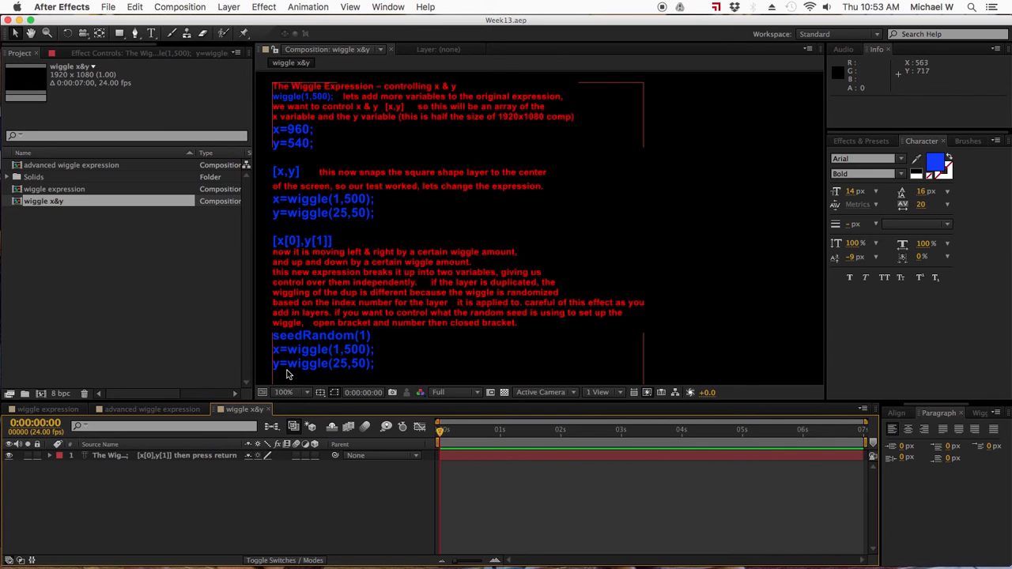
# - Draw a magenta square of about 82 px on a new shape layer, beside the text near the composition's centre
pyautogui.click(245, 484)
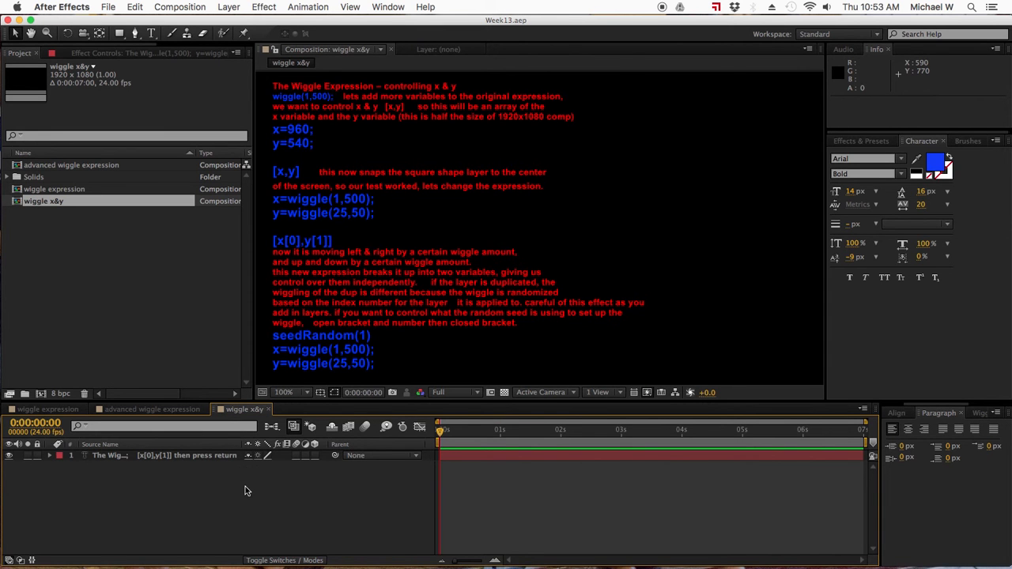
pyautogui.click(310, 103)
pyautogui.click(121, 34)
pyautogui.moveTo(121, 35); pyautogui.dragTo(170, 33)
pyautogui.moveTo(500, 185); pyautogui.dragTo(554, 236)
pyautogui.click(15, 33)
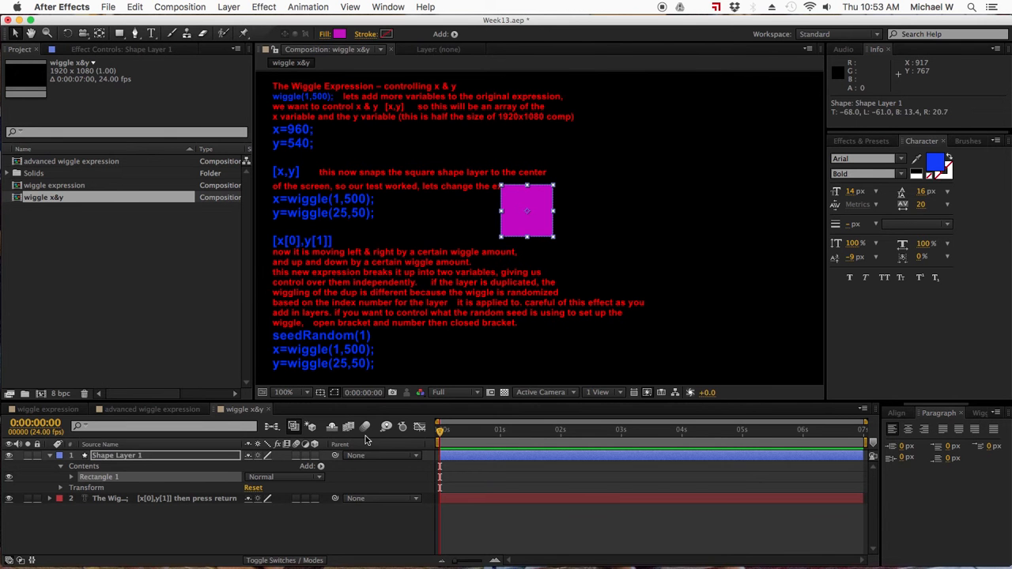
# - Select Shape Layer 1 and shift the square about 22 px left and 26 px up
pyautogui.click(330, 526)
pyautogui.click(479, 457)
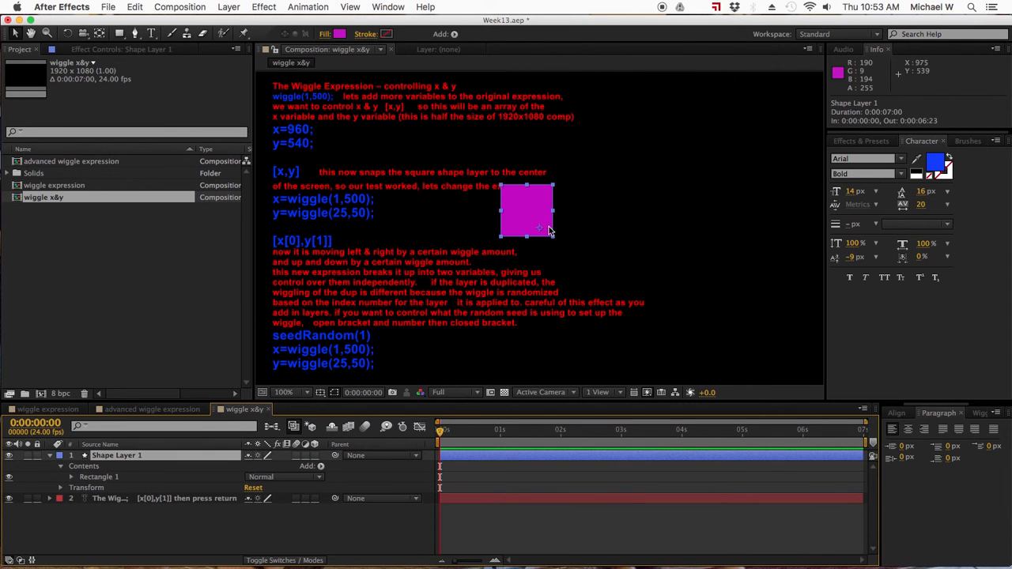
pyautogui.moveTo(542, 230); pyautogui.dragTo(529, 215)
pyautogui.rightClick(528, 214)
pyautogui.click(518, 203)
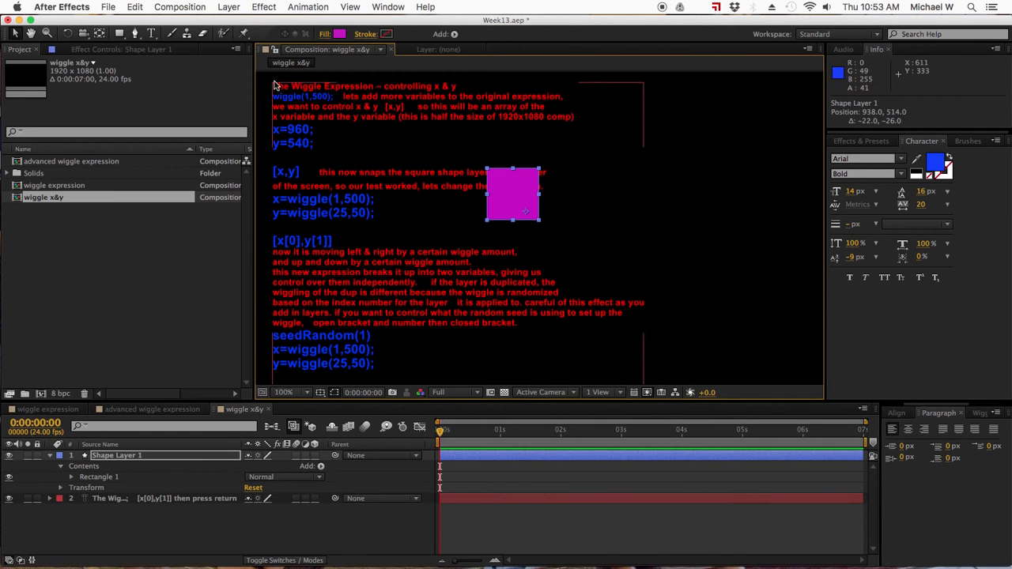
# - Centre the shape layer's anchor point in the middle of the magenta square using the Pan Behind tool
pyautogui.click(99, 34)
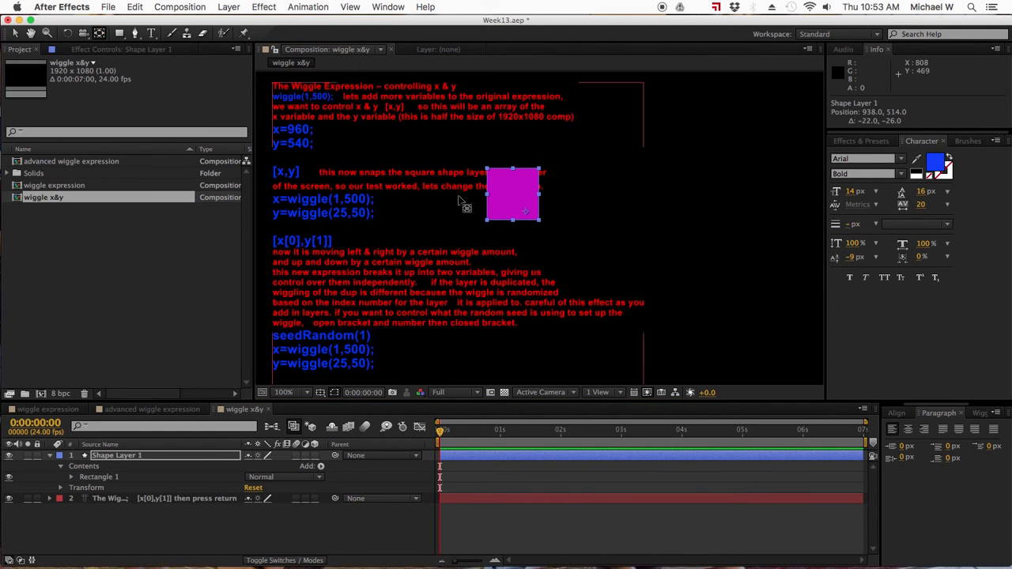
pyautogui.rightClick(516, 202)
pyautogui.click(510, 198)
pyautogui.moveTo(528, 213)
pyautogui.mouseDown()
pyautogui.moveTo(513, 193)
pyautogui.moveTo(530, 217)
pyautogui.moveTo(515, 202)
pyautogui.mouseUp()
pyautogui.rightClick(515, 202)
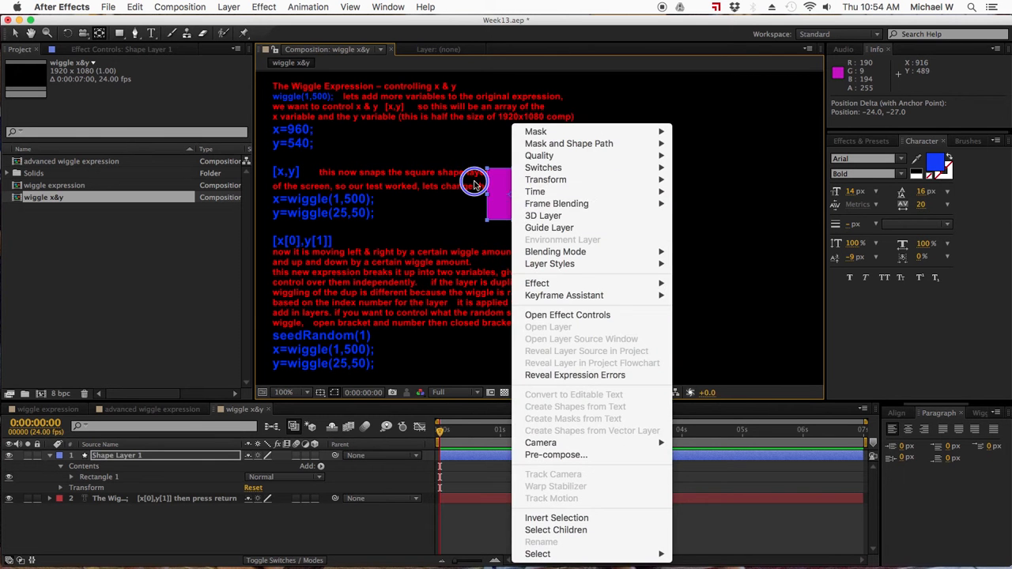
pyautogui.click(498, 192)
pyautogui.rightClick(512, 198)
pyautogui.click(494, 183)
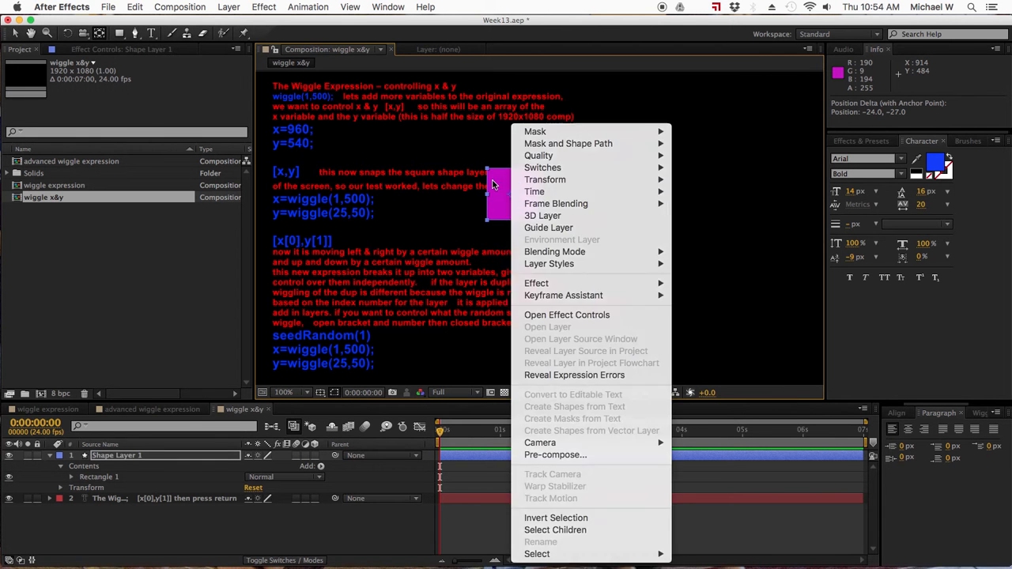
pyautogui.moveTo(513, 200); pyautogui.dragTo(515, 195)
pyautogui.rightClick(515, 195)
pyautogui.click(497, 198)
pyautogui.moveTo(514, 198); pyautogui.dragTo(517, 202)
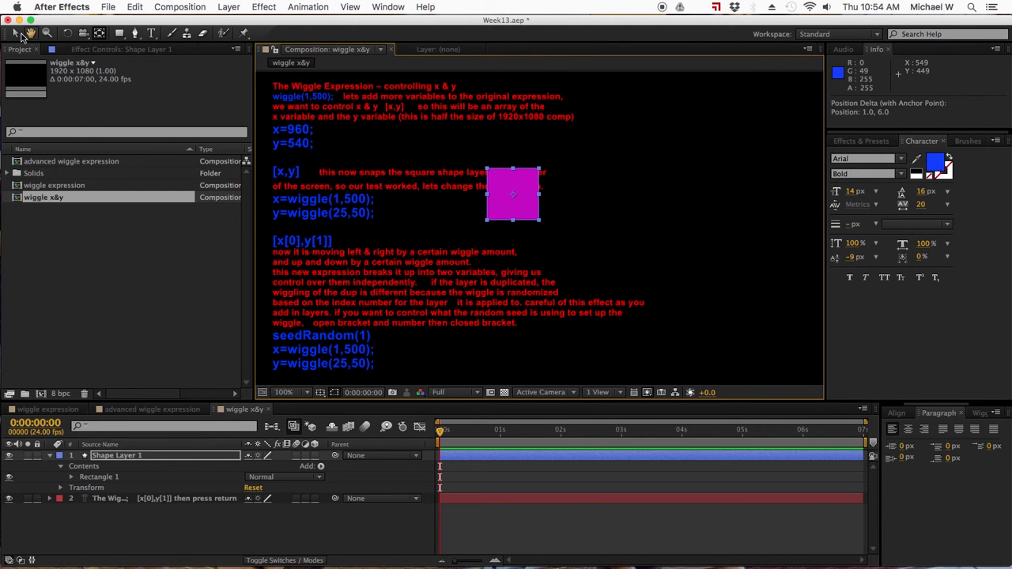
# - Move the square to about 944.8, 500.8 and show the layer's Position property
pyautogui.click(14, 33)
pyautogui.moveTo(521, 209); pyautogui.dragTo(539, 218)
pyautogui.press('p')
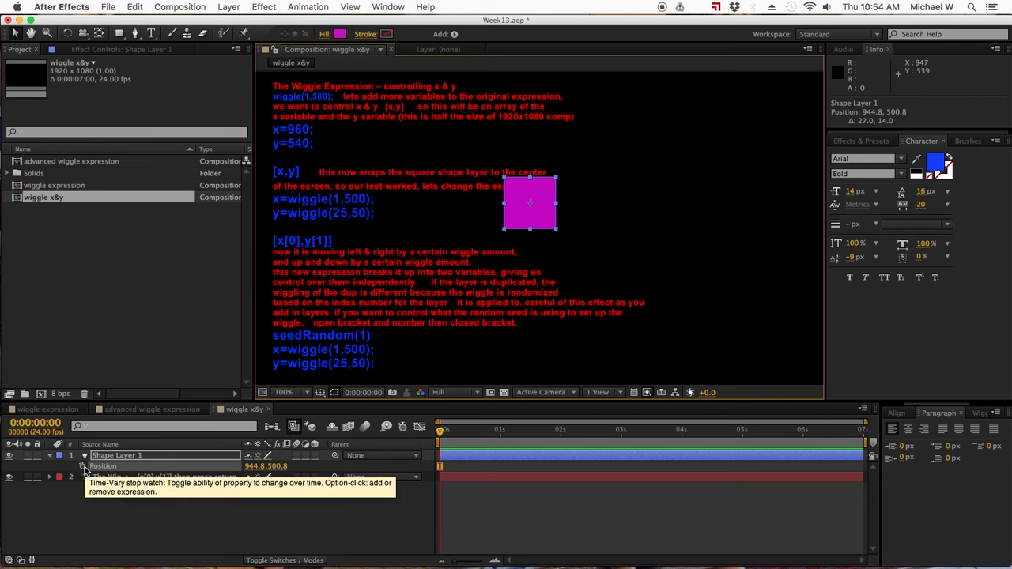
# - Add the expression wiggle(1,500); to Shape Layer 1's Position and preview the motion up to 0:00:01:09
pyautogui.keyDown('alt'); pyautogui.click(82, 467); pyautogui.keyUp('alt')
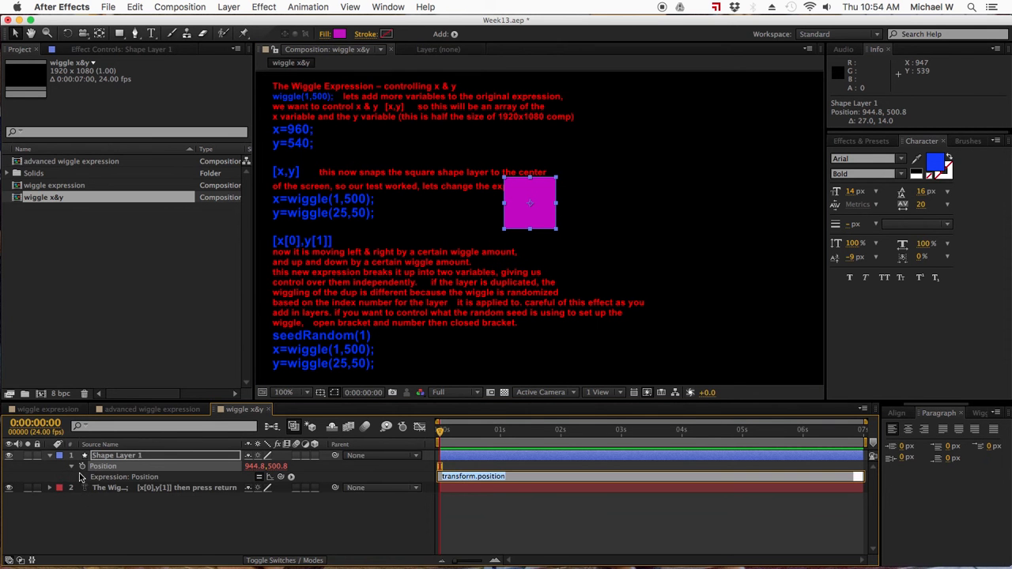
pyautogui.write('wiggle(')
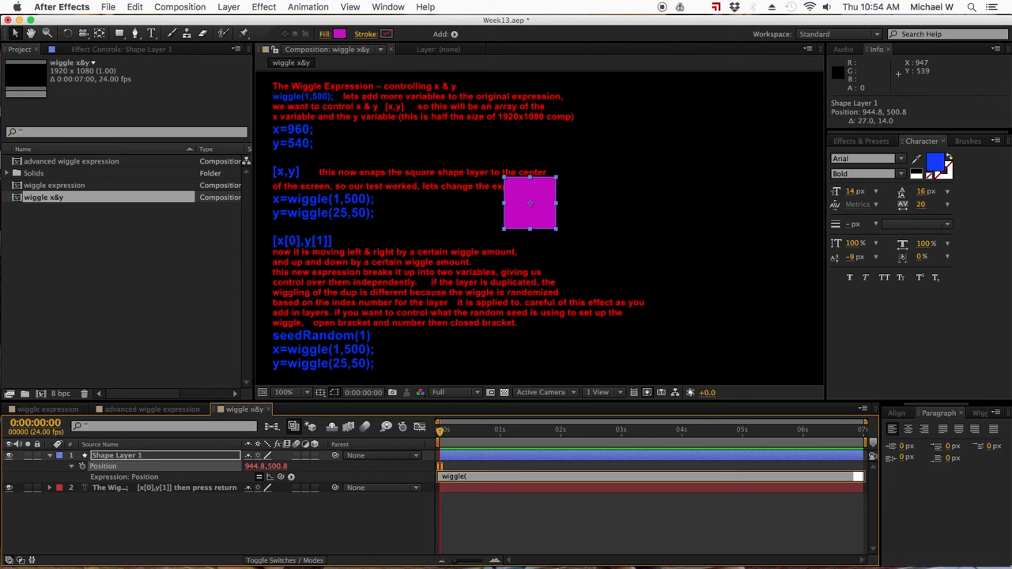
pyautogui.write('1,500);')
pyautogui.press('Return')
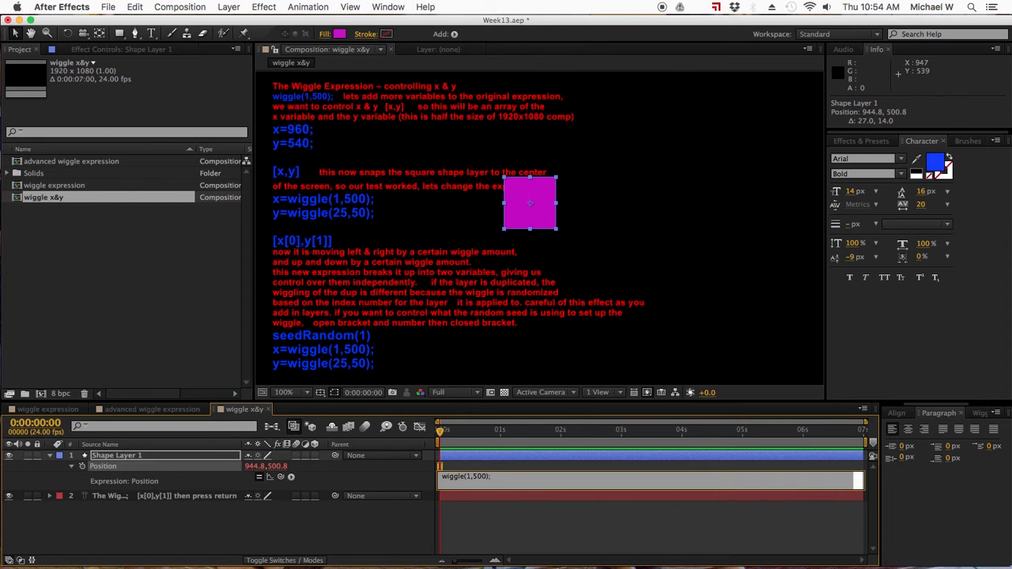
pyautogui.press('KP_Enter')
pyautogui.moveTo(457, 438); pyautogui.dragTo(523, 441)
# - Append the lines x=960; and y=540; below wiggle(1,500); in the Position expression
pyautogui.click(493, 477)
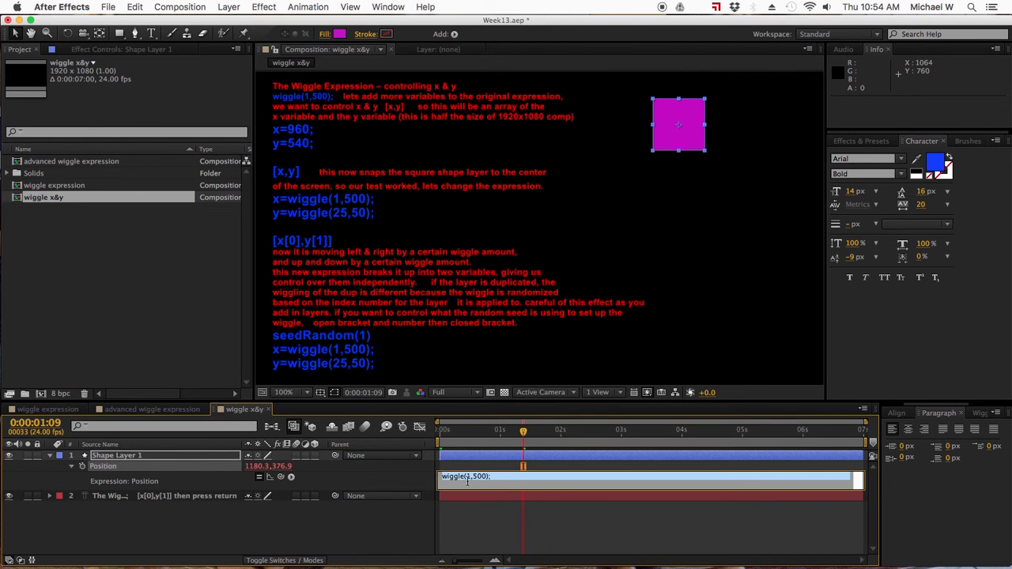
pyautogui.press('Return')
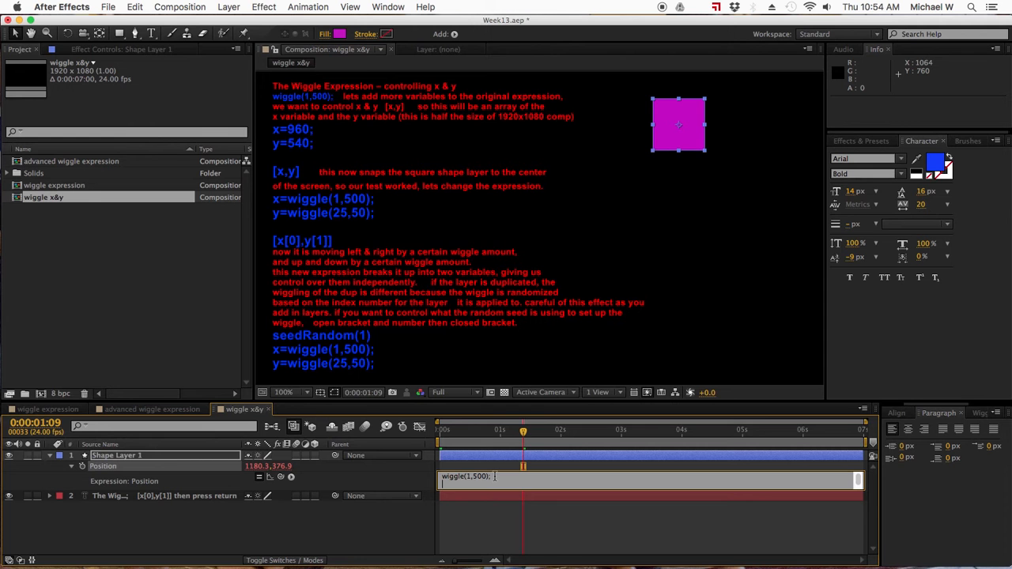
pyautogui.write('x=960;')
pyautogui.press('Return')
pyautogui.write('y=540;')
# - Finish the Position expression with the array [x,y], apply it and scrub to 0:00:01:19
pyautogui.press('super+a')
pyautogui.press('BackSpace')
pyautogui.write('[x,y')
pyautogui.click(465, 515)
pyautogui.moveTo(502, 430); pyautogui.dragTo(548, 432)
pyautogui.click(547, 466)
# - Reopen the Position expression and insert x=wiggle(1,500); on a new line below x=960;
pyautogui.click(474, 485)
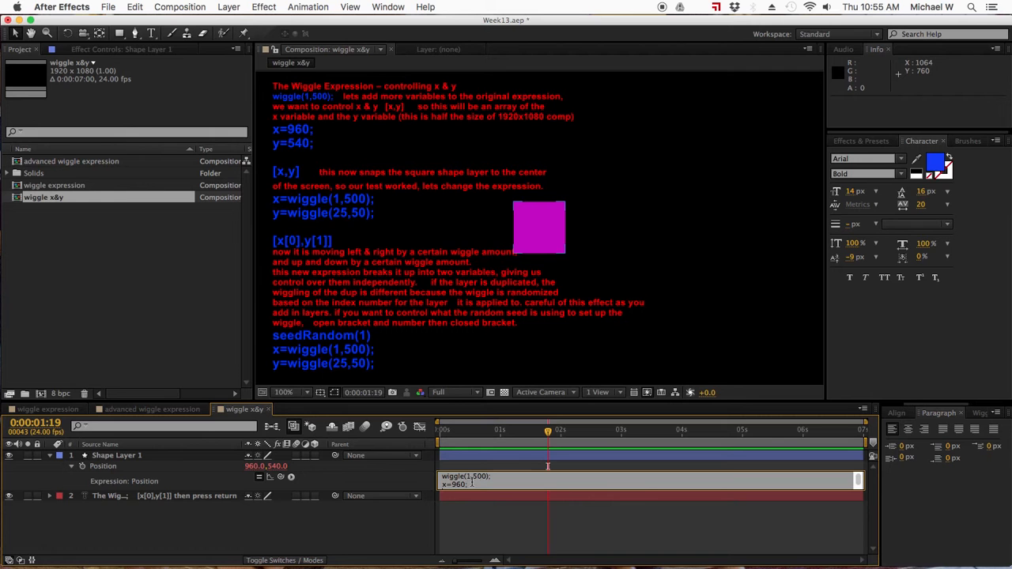
pyautogui.press('Return')
pyautogui.write('x=wigg')
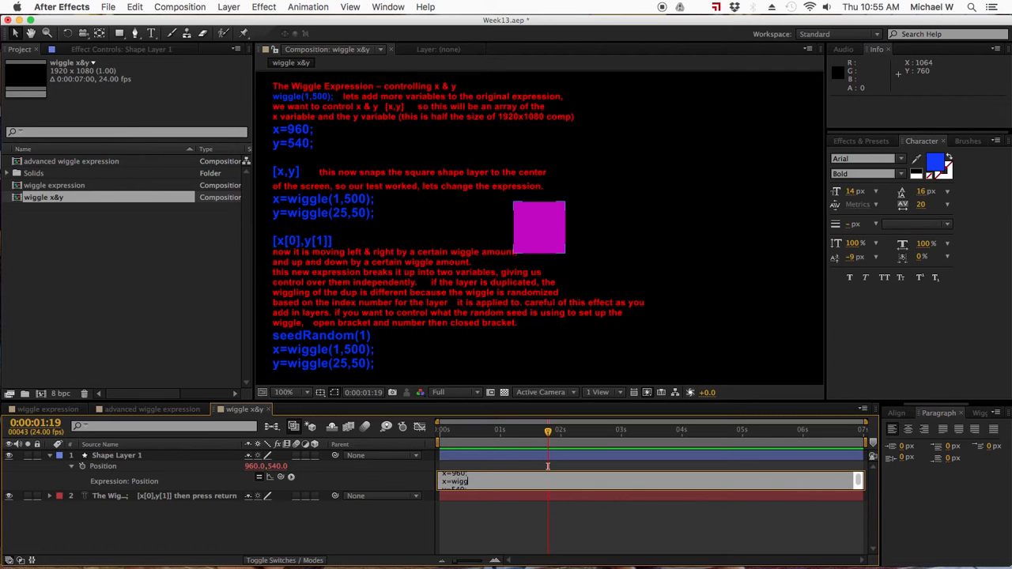
pyautogui.write('le(1,500);')
# - Move the x=wiggle(1,500); line below the [x,y] array, leaving a blank line between them
pyautogui.press('Down')
pyautogui.press('Down')
pyautogui.press('Down')
pyautogui.press('Down')
pyautogui.press('Down')
pyautogui.press('Up')
pyautogui.press('Up')
pyautogui.press('Up')
pyautogui.press('Up')
pyautogui.press('Up')
pyautogui.hotkey('shift', 'Left')
pyautogui.hotkey('shift', 'Left')
pyautogui.hotkey('shift', 'Left')
pyautogui.hotkey('shift', 'Left')
pyautogui.hotkey('shift', 'Left')
pyautogui.hotkey('shift', 'Left')
pyautogui.hotkey('shift', 'Left')
pyautogui.hotkey('shift', 'Left')
pyautogui.hotkey('shift', 'Left')
pyautogui.hotkey('shift', 'Left')
pyautogui.hotkey('shift', 'Left')
pyautogui.hotkey('shift', 'Left')
pyautogui.hotkey('shift', 'Left')
pyautogui.hotkey('shift', 'Left')
pyautogui.press('super+c')
pyautogui.press('BackSpace')
pyautogui.press('BackSpace')
pyautogui.press('Down')
pyautogui.press('Down')
pyautogui.press('Down')
pyautogui.press('Return')
pyautogui.press('Return')
pyautogui.press('super+v')
# - Add the line y=wiggle(25,10); beneath x=wiggle(1,500); in the Position expression, followed by a blank line
pyautogui.press('Return')
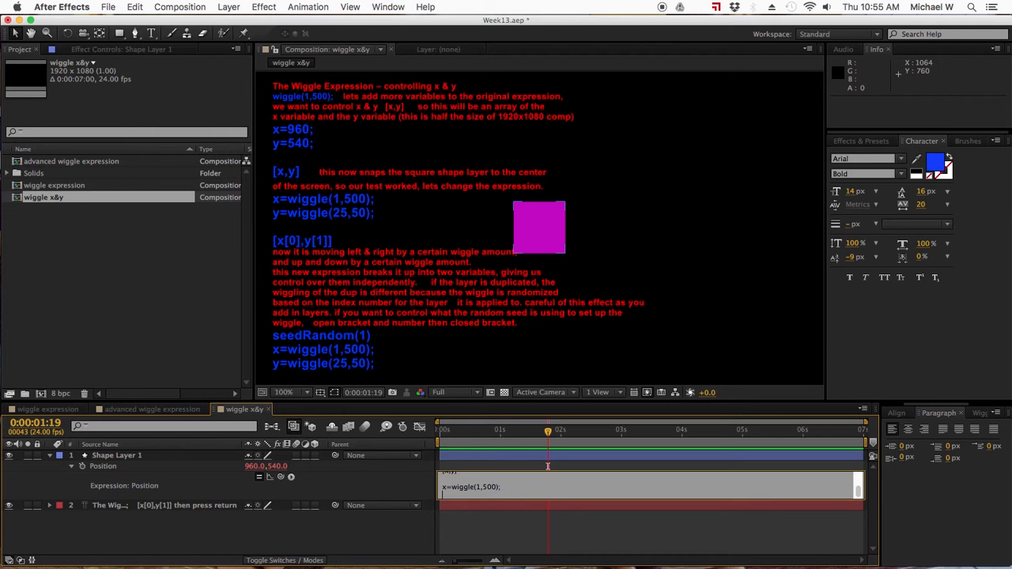
pyautogui.write('y=wiggle(25,10);')
pyautogui.press('Return')
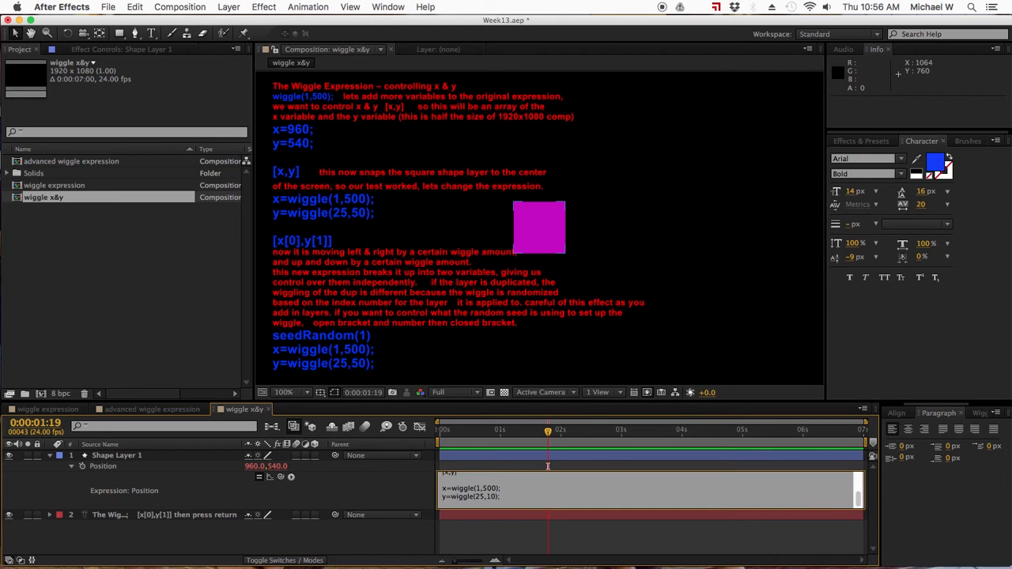
pyautogui.press('Return')
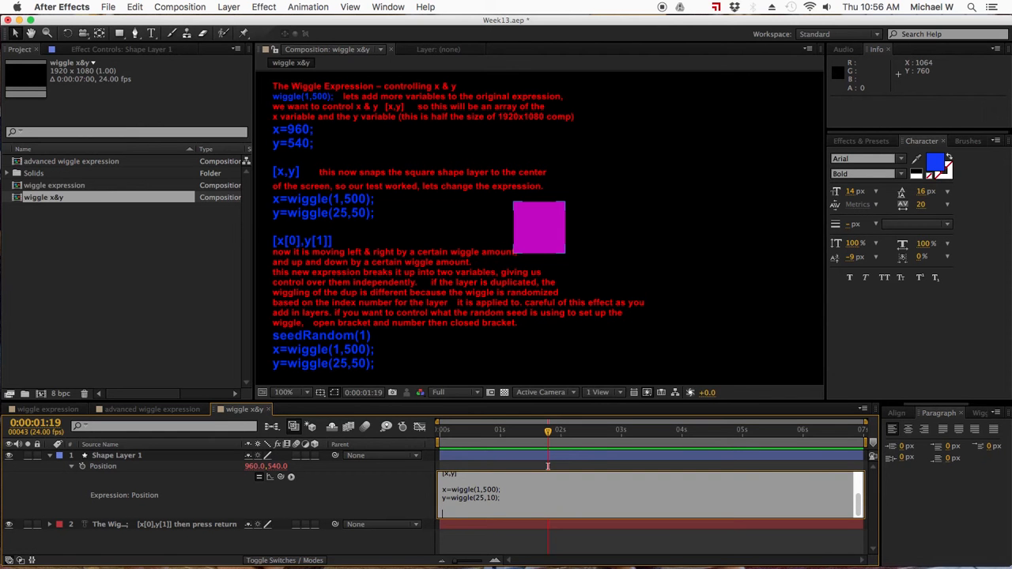
# - End the Position expression with the array [x[0],y[1]] and apply it
pyautogui.write('[x[0],y[1')
pyautogui.press('Return')
# - Save the project and scrub between 0:00:01:11 and 0:00:01:02 to preview the square's motion
pyautogui.press('super+s')
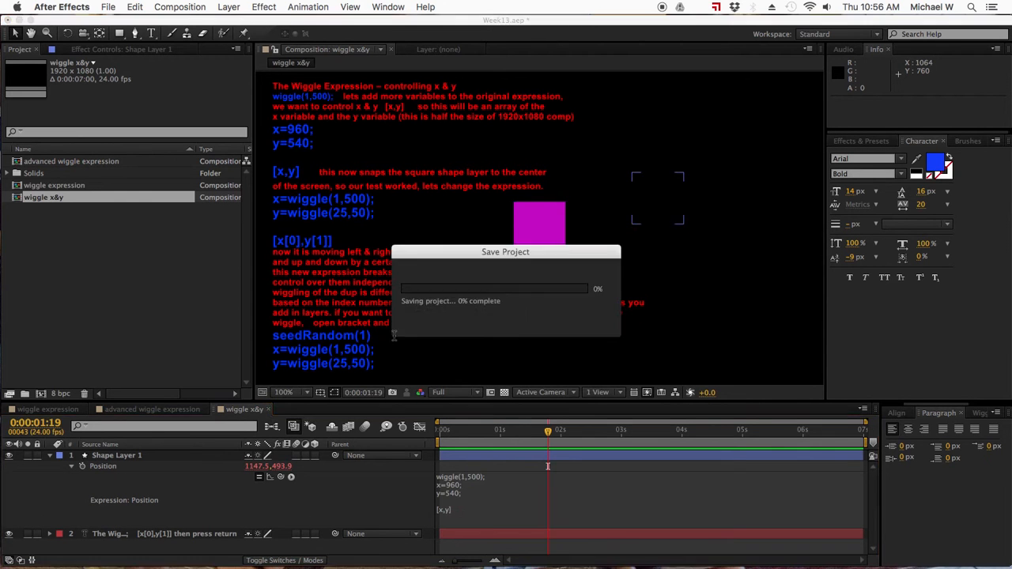
pyautogui.moveTo(490, 432); pyautogui.dragTo(529, 436)
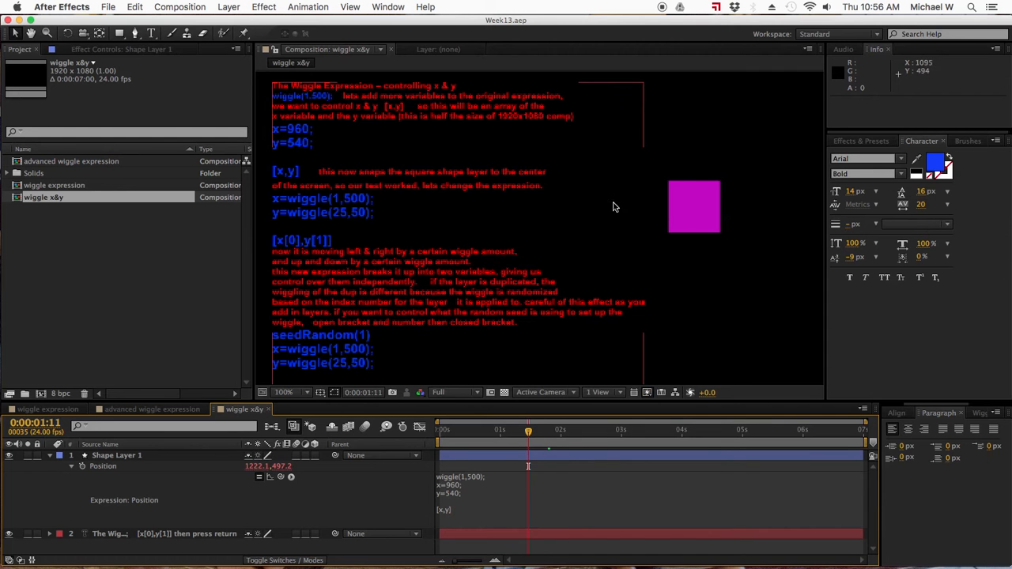
pyautogui.moveTo(528, 432); pyautogui.dragTo(505, 432)
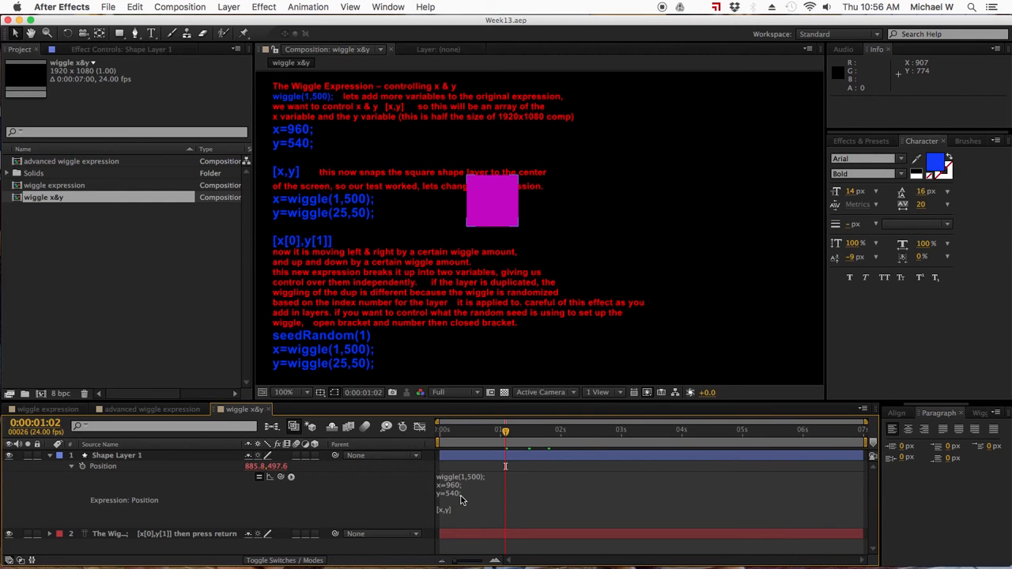
# - Insert seedRandom(1) above the x=wiggle(1,500); line in the Position expression and apply the change
pyautogui.click(465, 496)
pyautogui.scroll(-2, 465, 495)
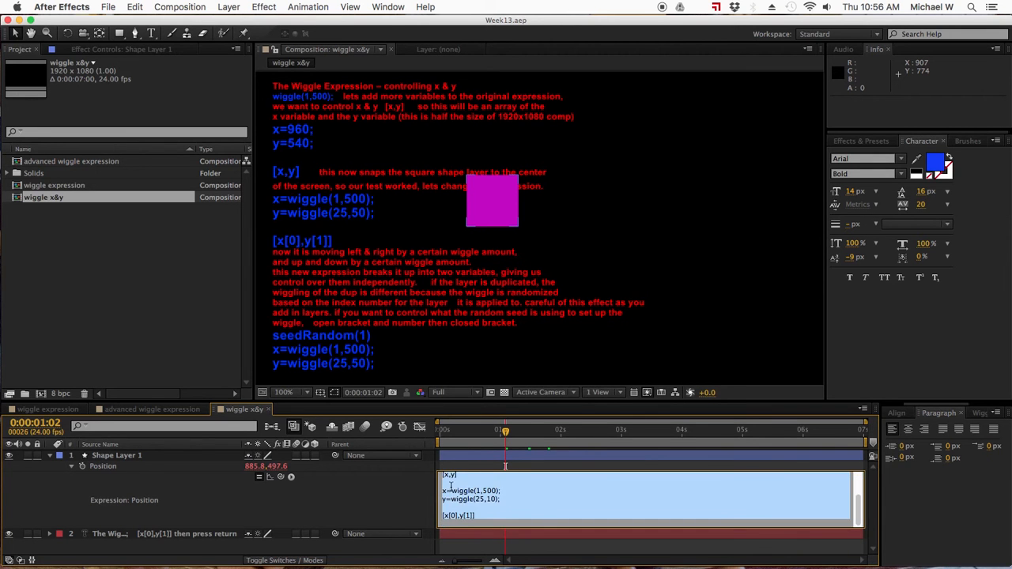
pyautogui.press('KP_Enter')
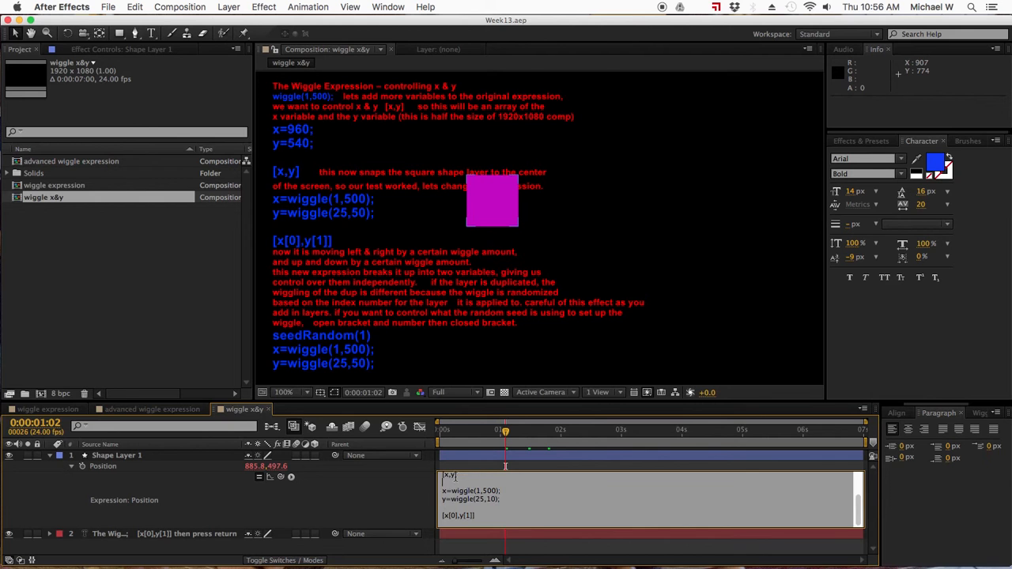
pyautogui.press('Return')
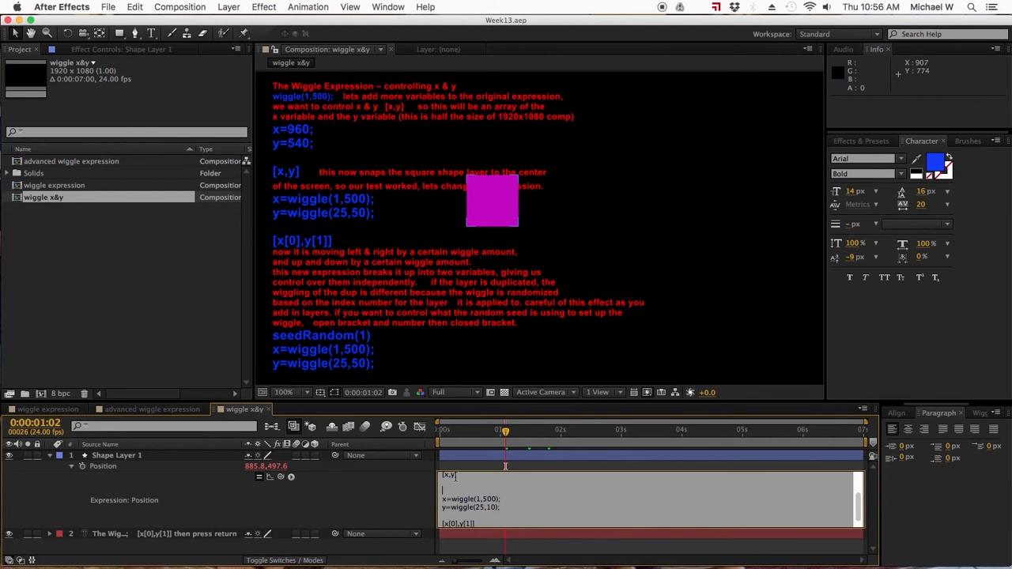
pyautogui.write('seedRandom(1')
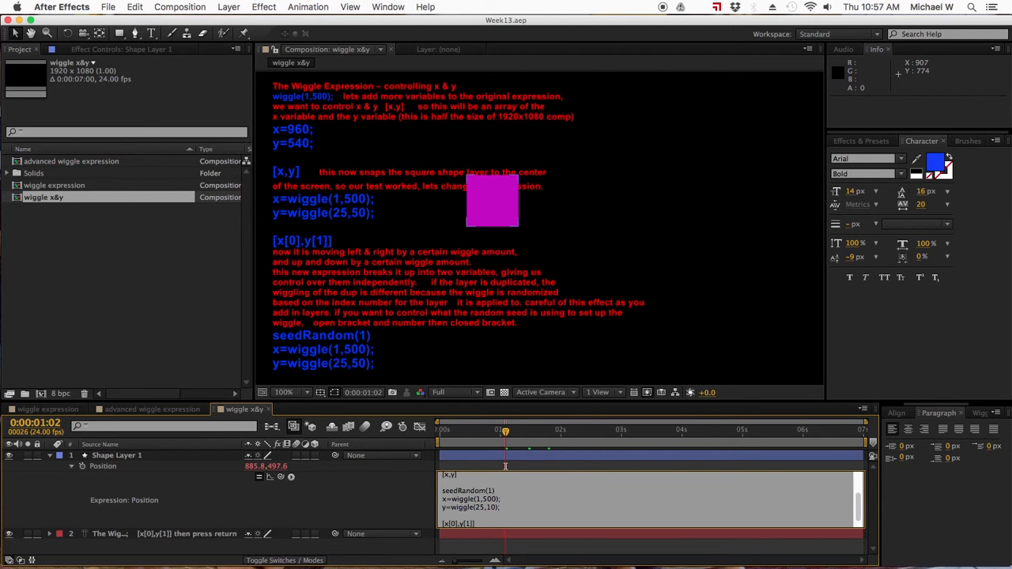
pyautogui.click(558, 462)
# - Scrub to 0:00:00:07, review the Position expression and collapse Shape Layer 1's properties
pyautogui.moveTo(508, 432); pyautogui.dragTo(457, 433)
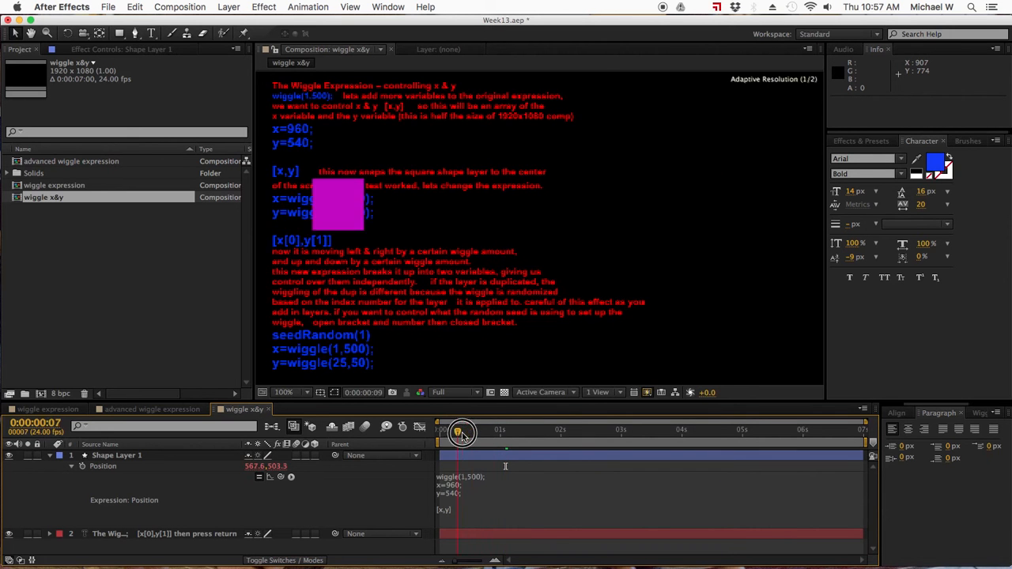
pyautogui.click(478, 507)
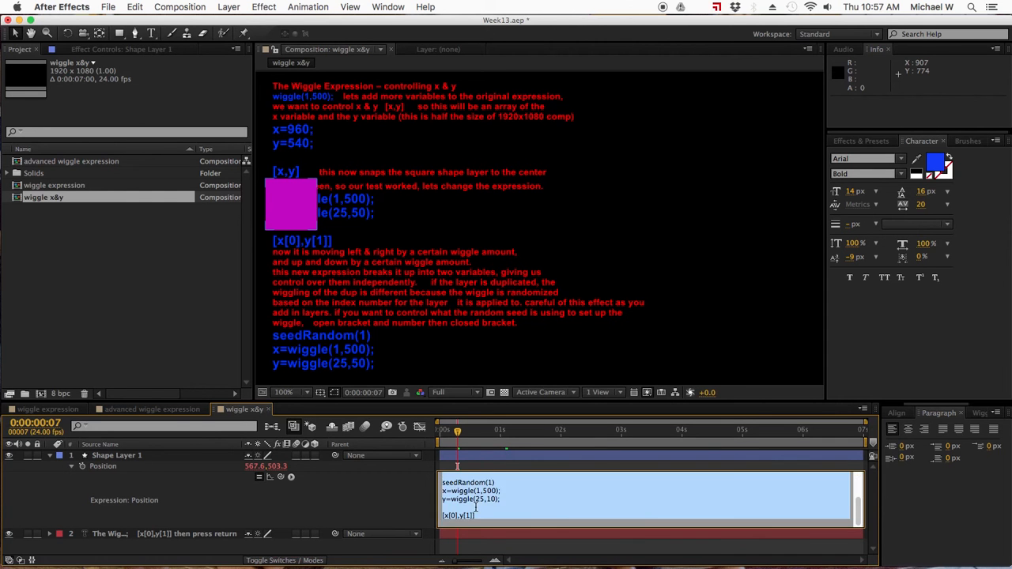
pyautogui.press('super+z')
pyautogui.click(99, 458)
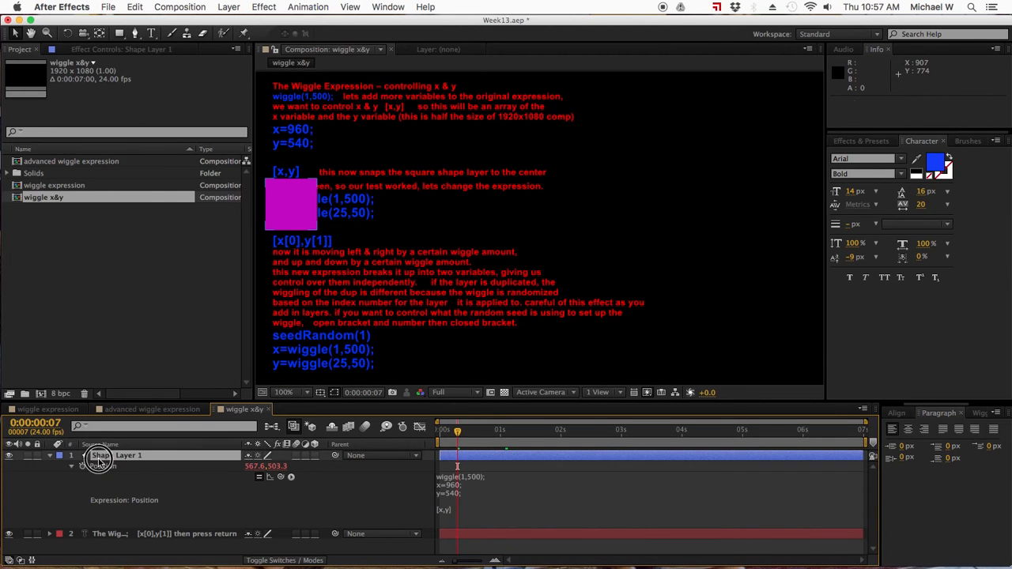
pyautogui.click(51, 457)
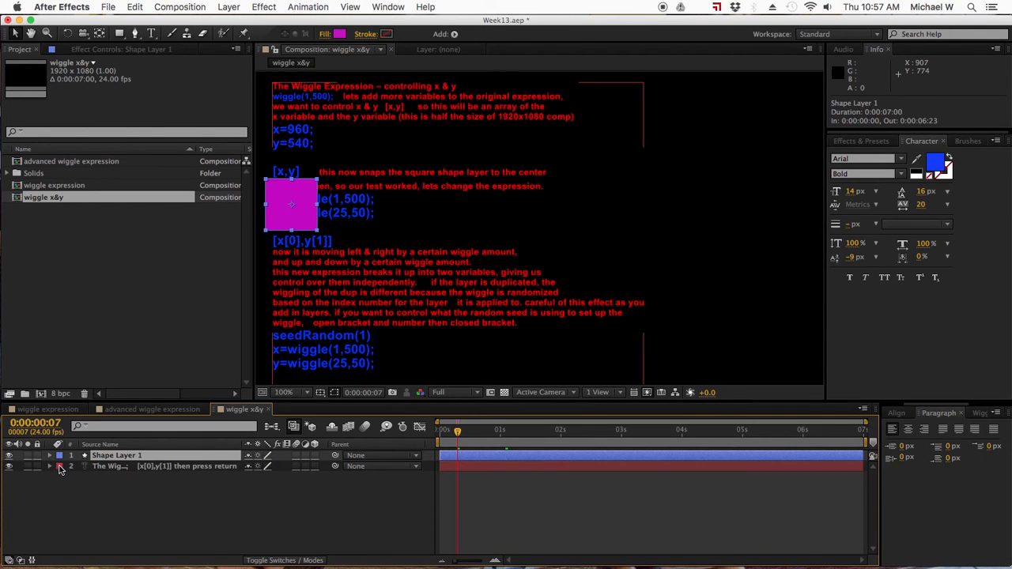
# - Duplicate the instruction text layer and place the copy above Shape Layer 1 in the layer stack
pyautogui.click(124, 466)
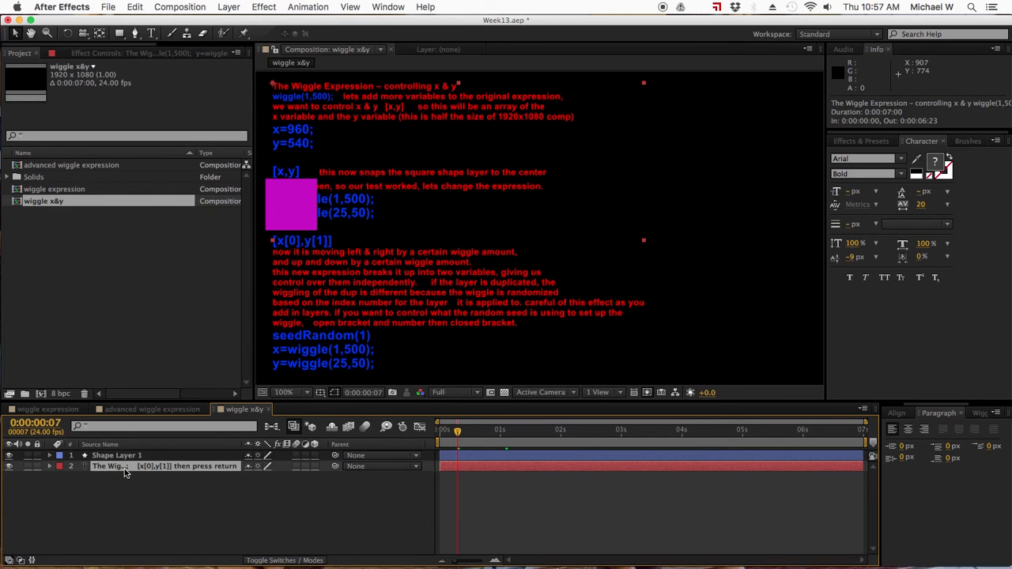
pyautogui.press('super+d')
pyautogui.moveTo(125, 466); pyautogui.dragTo(127, 455)
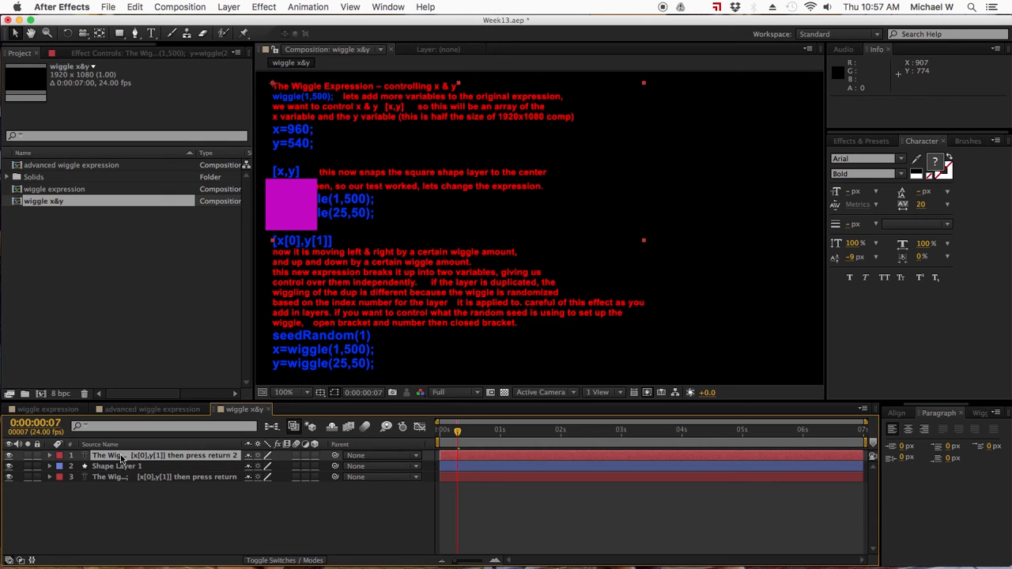
# - Scrub the timeline to 0:00:00:19 to check the square's wiggle behind the text, and select Shape Layer 1
pyautogui.click(116, 466)
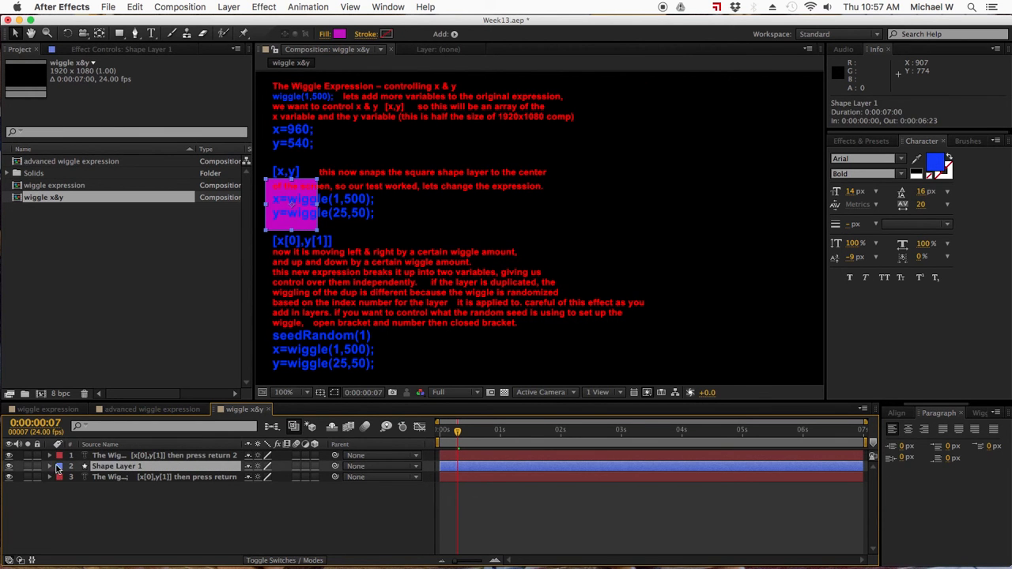
pyautogui.click(163, 517)
pyautogui.moveTo(457, 434)
pyautogui.mouseDown()
pyautogui.moveTo(501, 435)
pyautogui.moveTo(468, 434)
pyautogui.mouseUp()
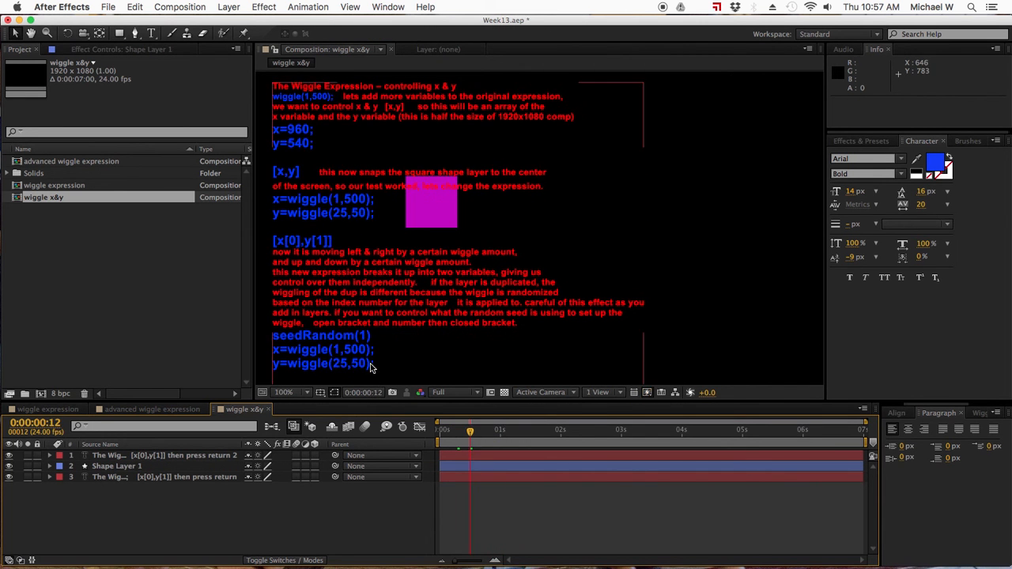
pyautogui.moveTo(468, 432)
pyautogui.mouseDown()
pyautogui.moveTo(444, 431)
pyautogui.moveTo(488, 433)
pyautogui.mouseUp()
pyautogui.click(109, 467)
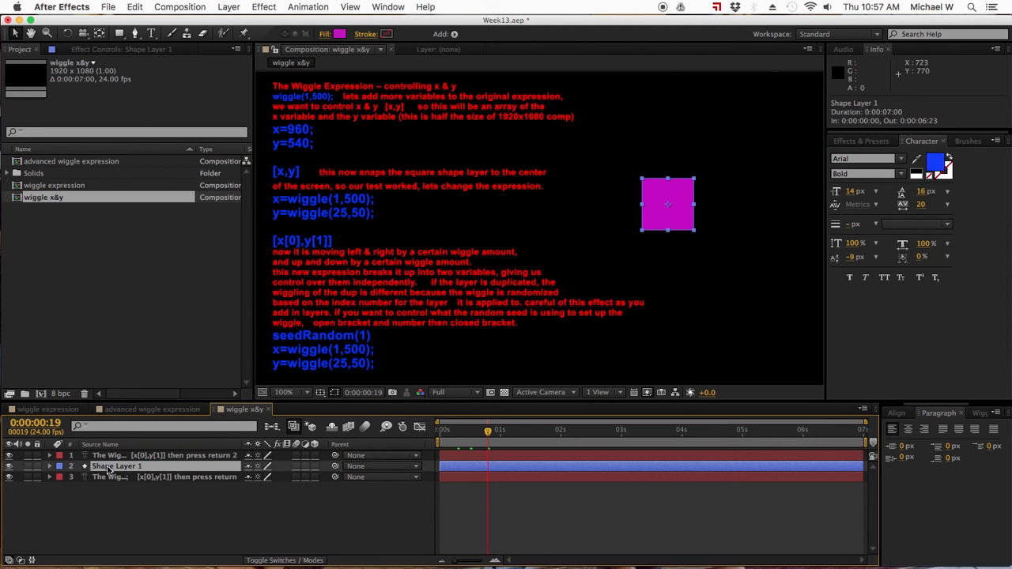
# - Save the project with the seedRandom(1) line deleted from Shape Layer 1's Position expression, and scrub to 0:00:01:07 to check the motion
pyautogui.click(49, 467)
pyautogui.scroll(-1, 51, 472)
pyautogui.click(471, 524)
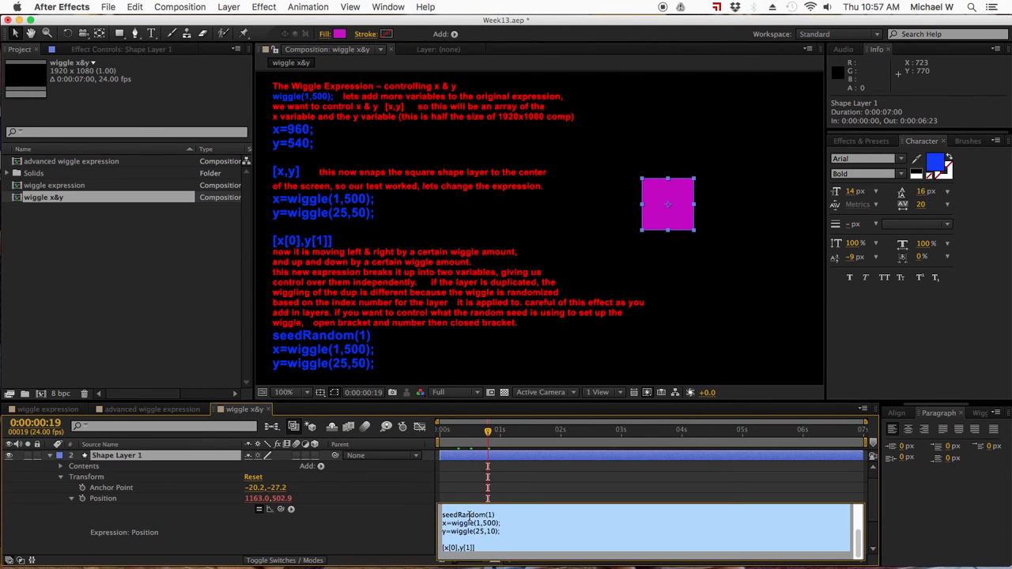
pyautogui.tripleClick(470, 515)
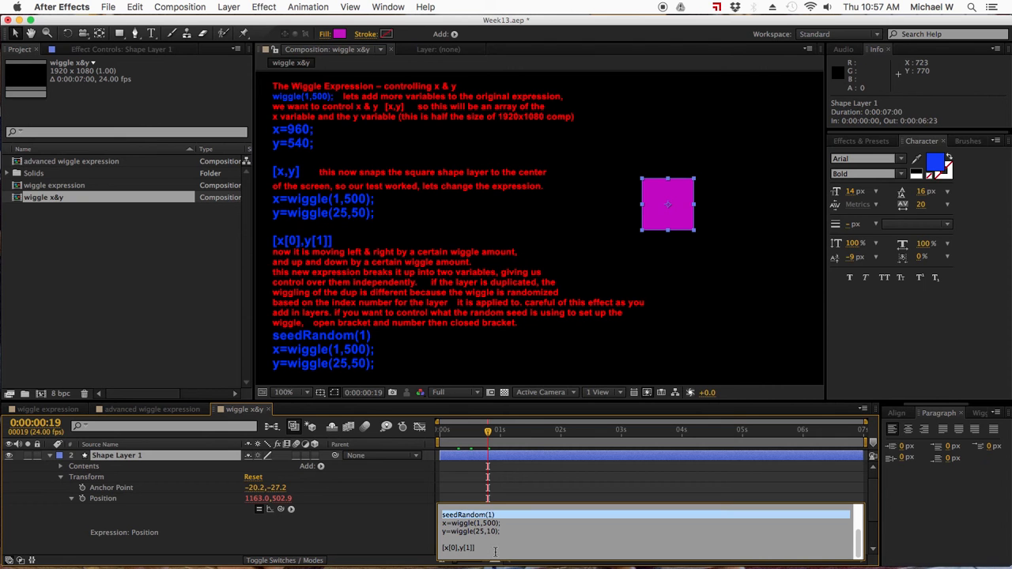
pyautogui.press('BackSpace')
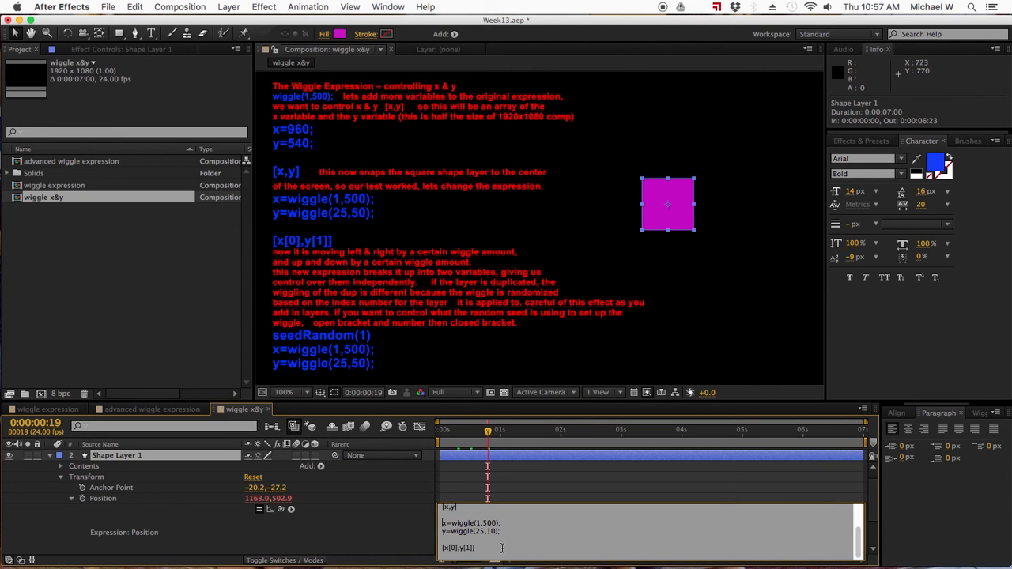
pyautogui.press('super+s')
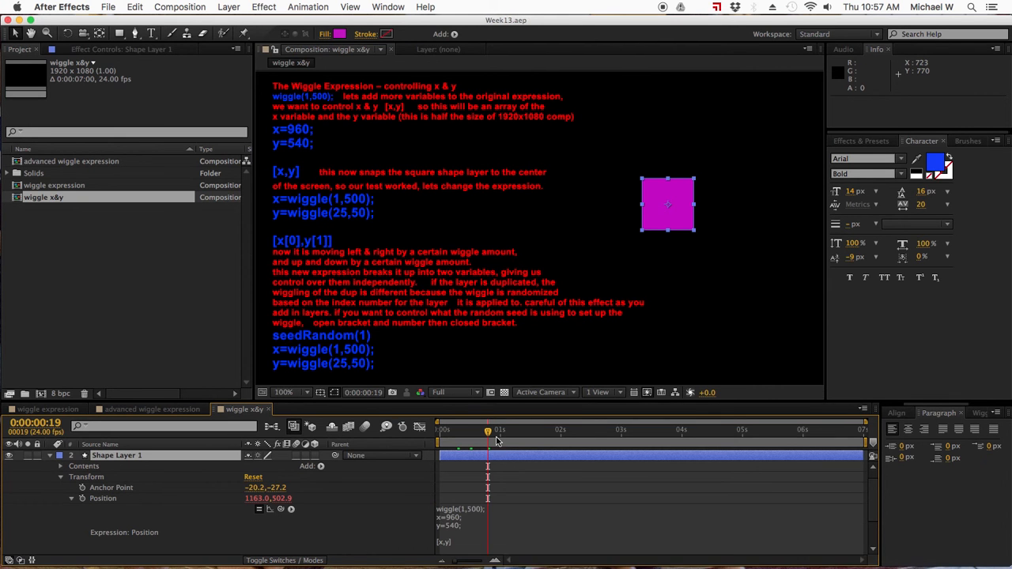
pyautogui.moveTo(478, 431); pyautogui.dragTo(518, 431)
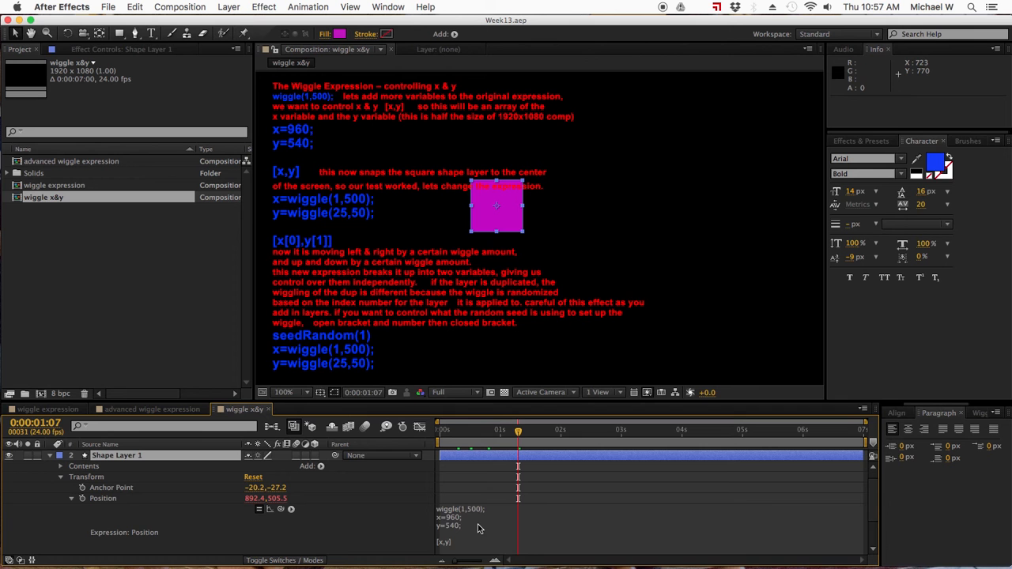
# - Insert seedRandom(1) on its own line above x=wiggle(1,500); in Shape Layer 1's Position expression and save the project
pyautogui.click(478, 528)
pyautogui.scroll(-1, 482, 526)
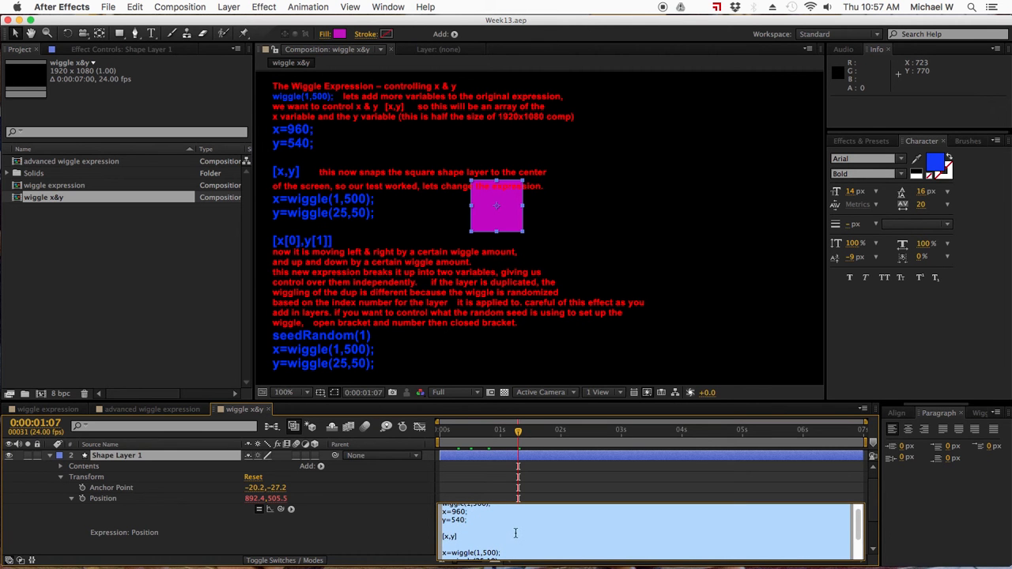
pyautogui.scroll(-2, 518, 534)
pyautogui.click(451, 515)
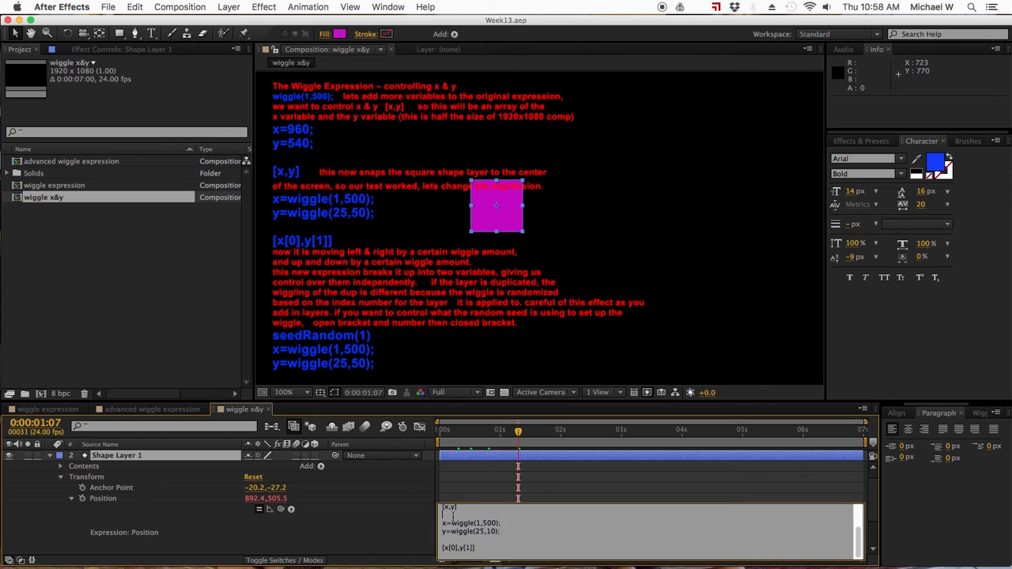
pyautogui.scroll(1, 470, 523)
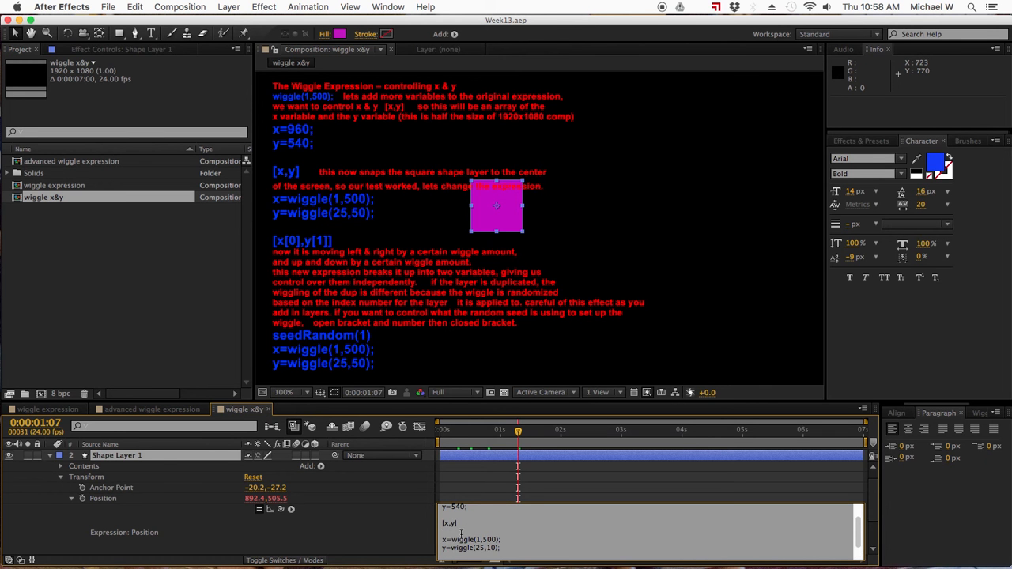
pyautogui.press('Return')
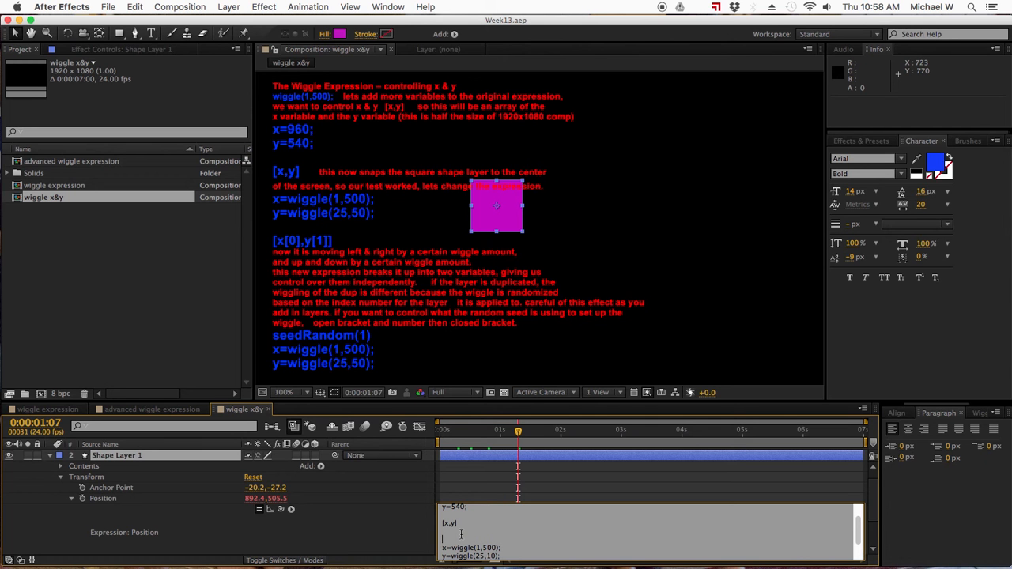
pyautogui.write('seedRandom(1')
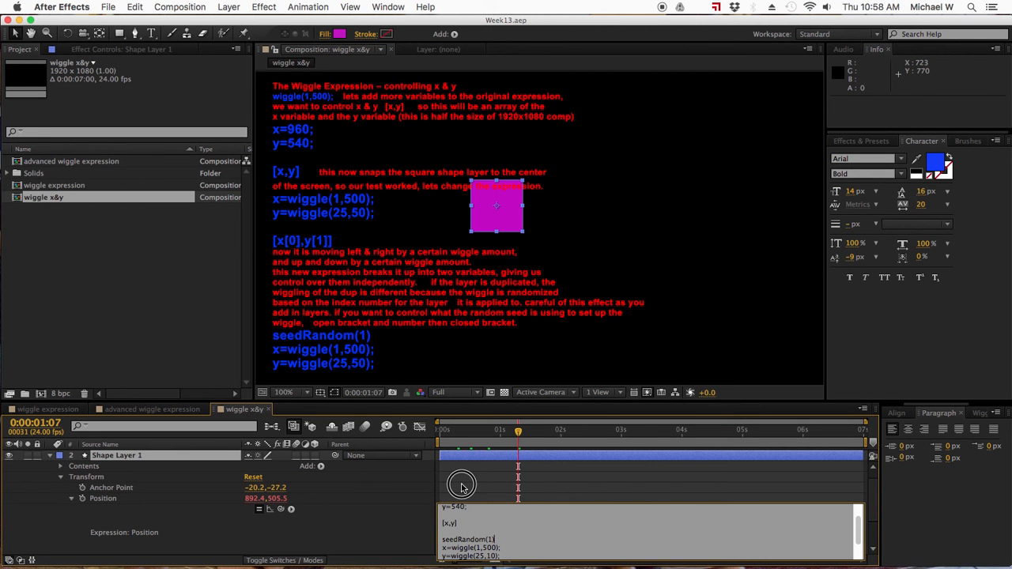
pyautogui.click(464, 545)
pyautogui.press('cmd+s')
# - Collapse Shape Layer 1's properties and scrub between 0:00:01:21 and 0:00:00:14 with the layer selected to check the seeded wiggle
pyautogui.moveTo(483, 433); pyautogui.dragTo(554, 431)
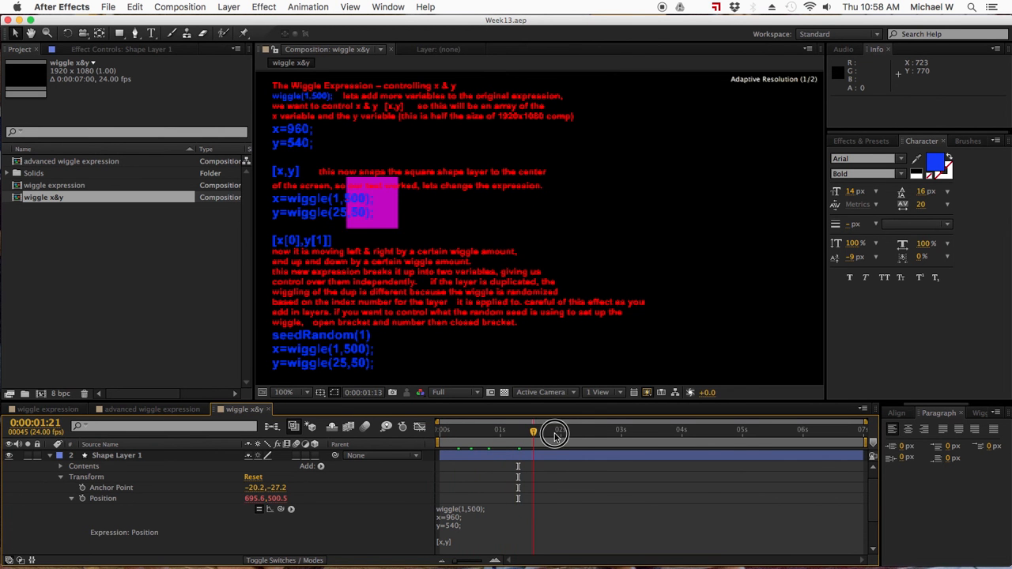
pyautogui.click(49, 459)
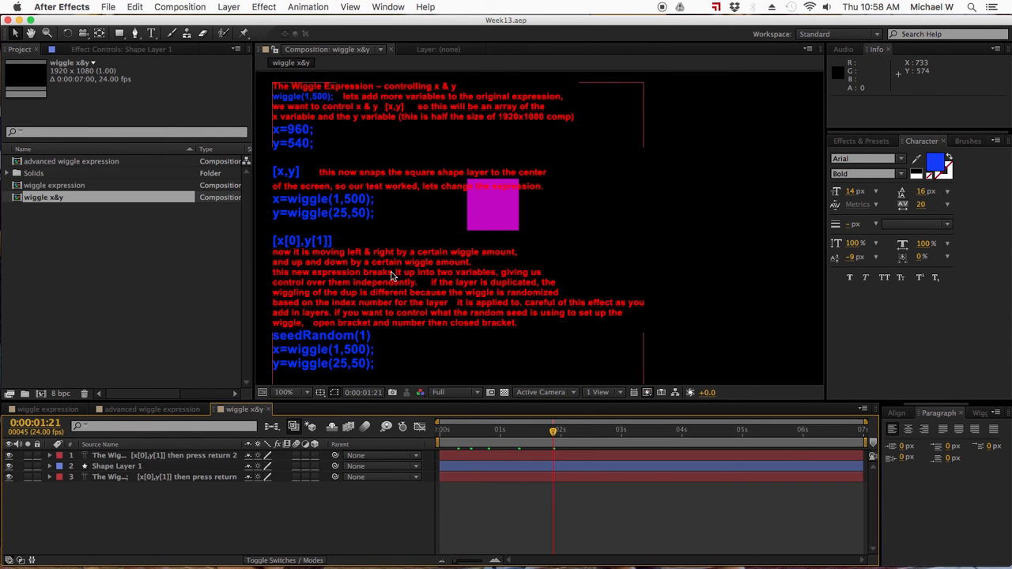
pyautogui.click(123, 466)
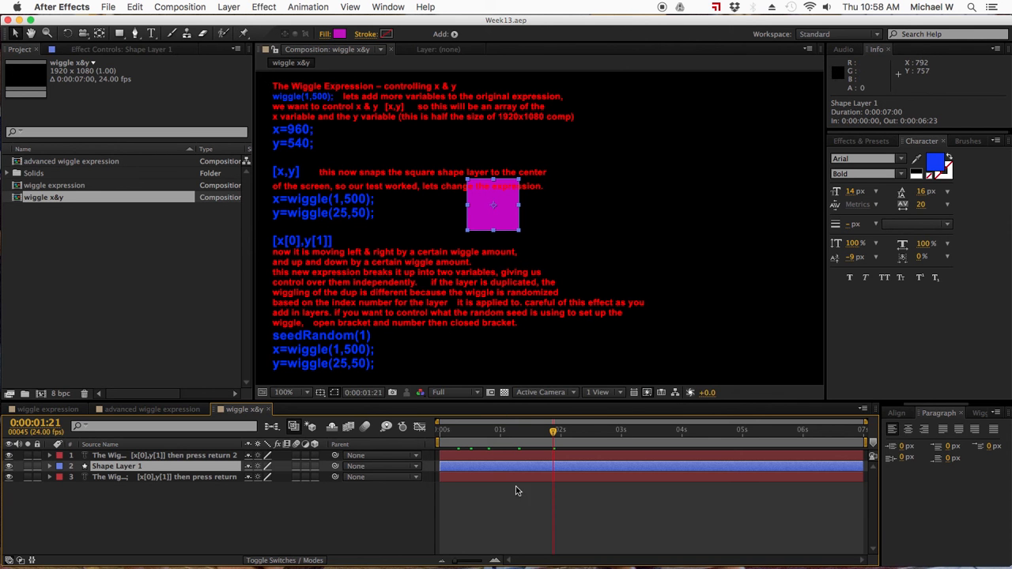
pyautogui.moveTo(553, 432); pyautogui.dragTo(477, 438)
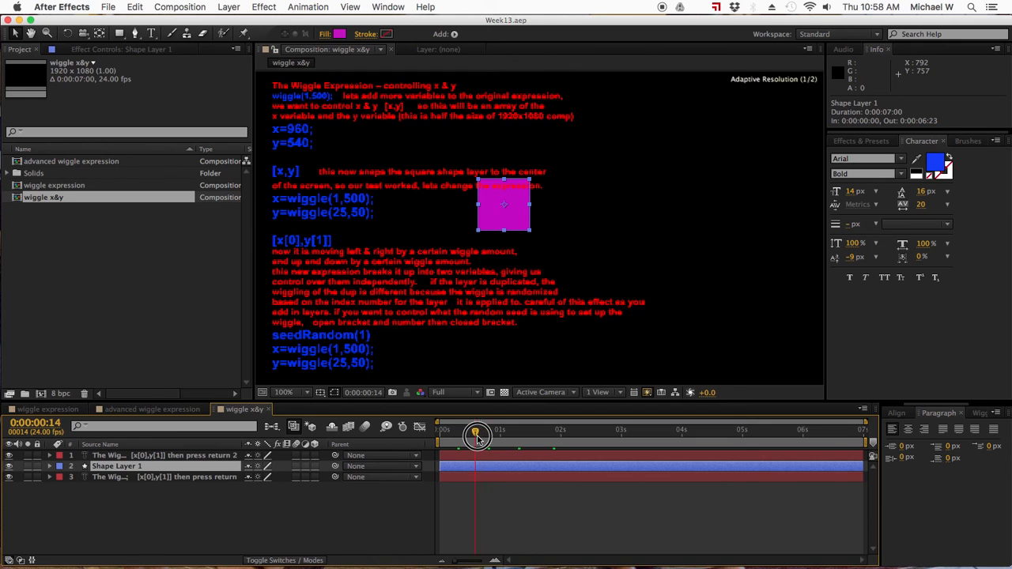